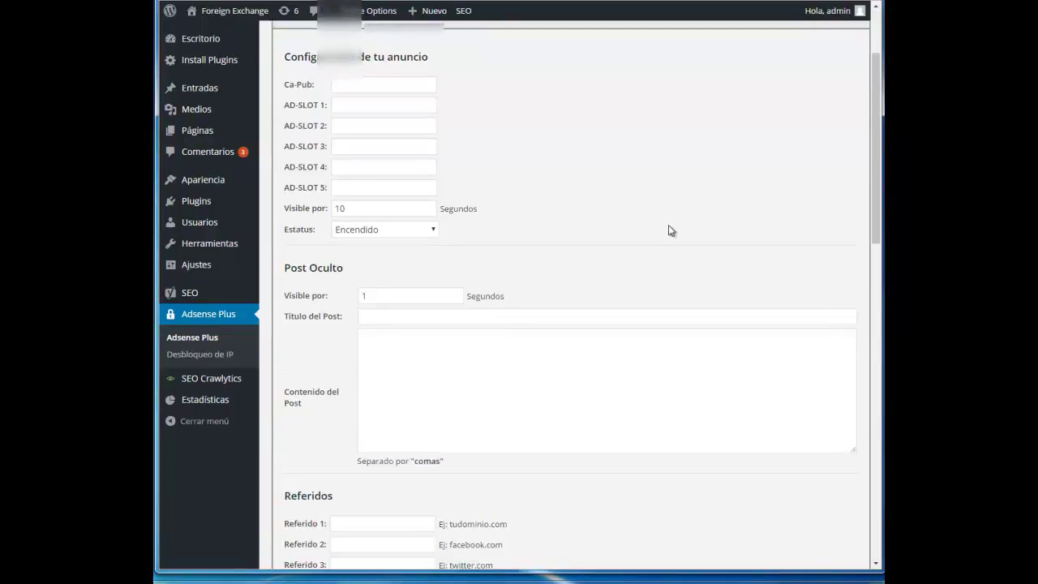
- Switch to the text notes and review the banner data, high-CPC post, traffic sources, keywords, authority sites and Analytics tracking code
{"action": "key", "text": "alt+Tab"}
{"action": "scroll", "coordinate": [434, 111], "scroll_direction": "up", "scroll_amount": 1}
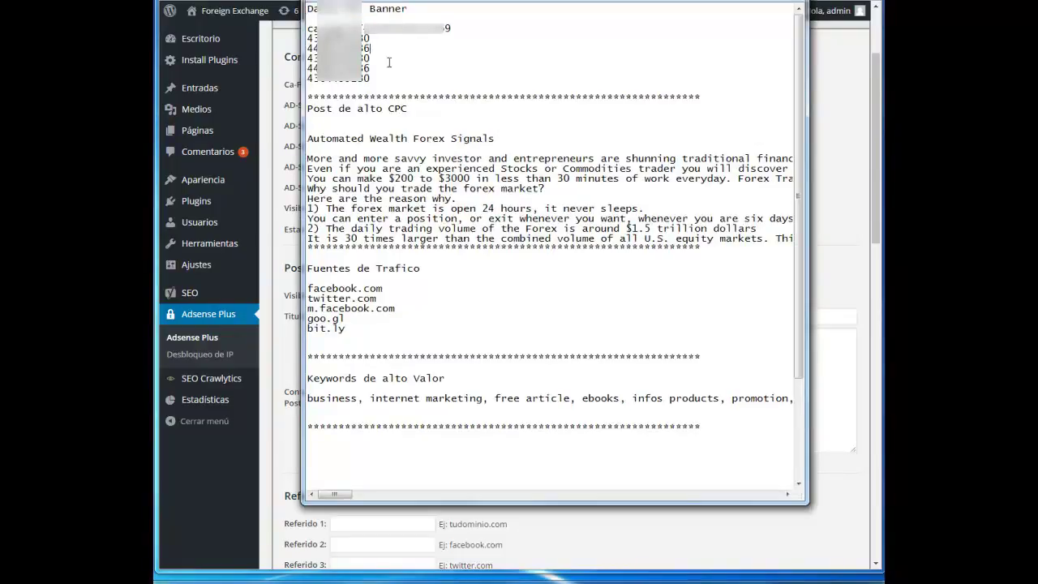
{"action": "scroll", "coordinate": [389, 63], "scroll_direction": "down", "scroll_amount": 1}
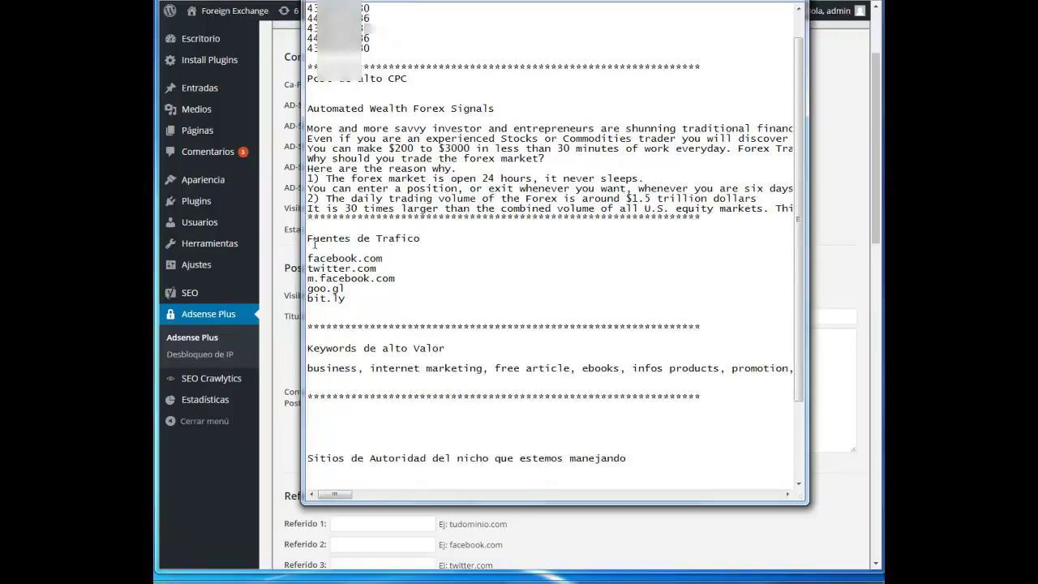
{"action": "key", "text": "Return"}
{"action": "scroll", "coordinate": [393, 256], "scroll_direction": "down", "scroll_amount": 3}
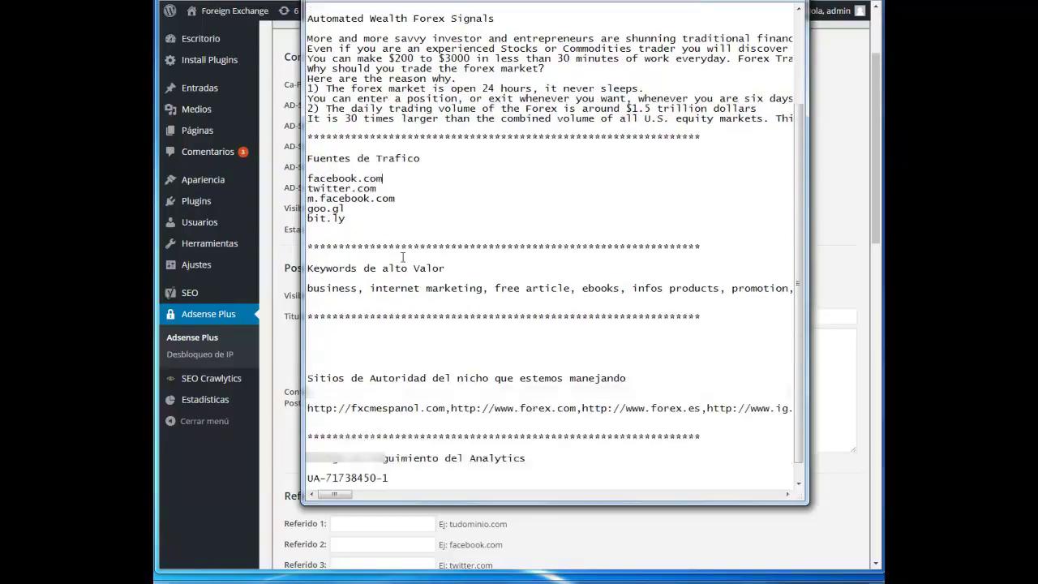
{"action": "scroll", "coordinate": [402, 257], "scroll_direction": "down", "scroll_amount": 1}
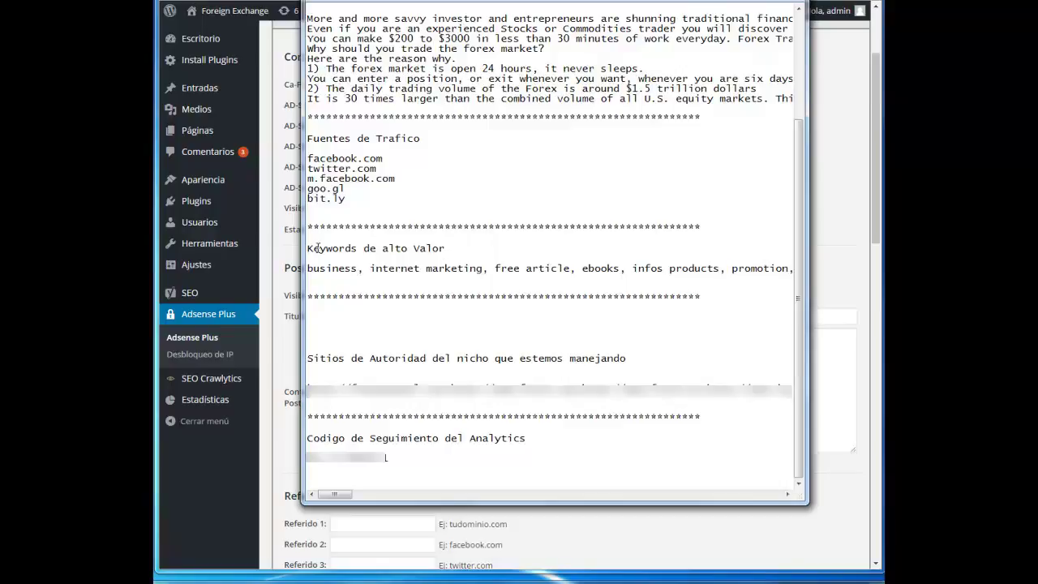
{"action": "left_click_drag", "start_coordinate": [308, 357], "coordinate": [626, 357]}
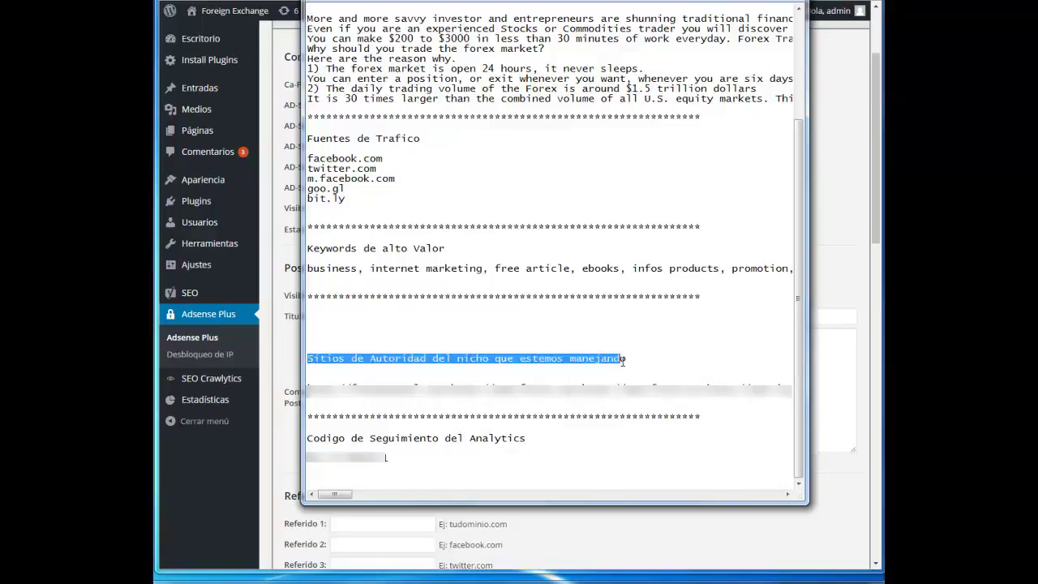
{"action": "left_click", "coordinate": [639, 357]}
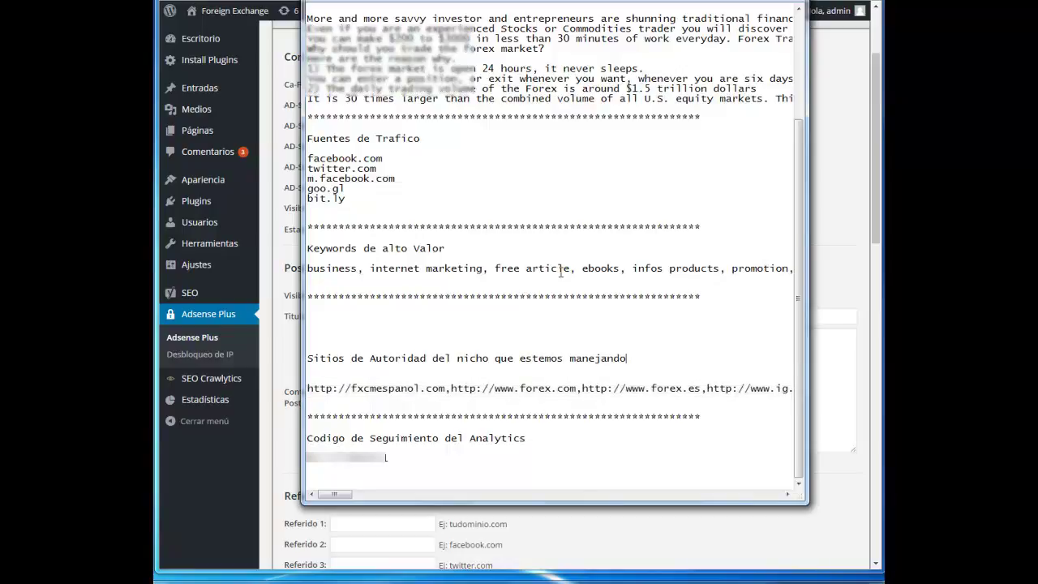
- Copy the publisher ID from the banner data in the notes into the Ca-Pub field of the ad configuration
{"action": "scroll", "coordinate": [557, 296], "scroll_direction": "up", "scroll_amount": 3}
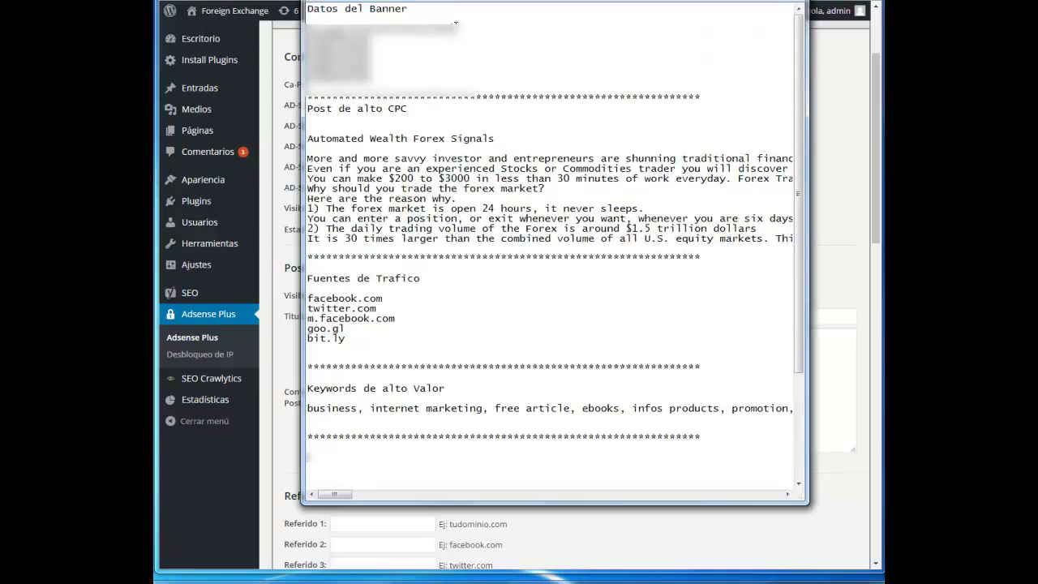
{"action": "left_click_drag", "start_coordinate": [456, 26], "coordinate": [374, 21]}
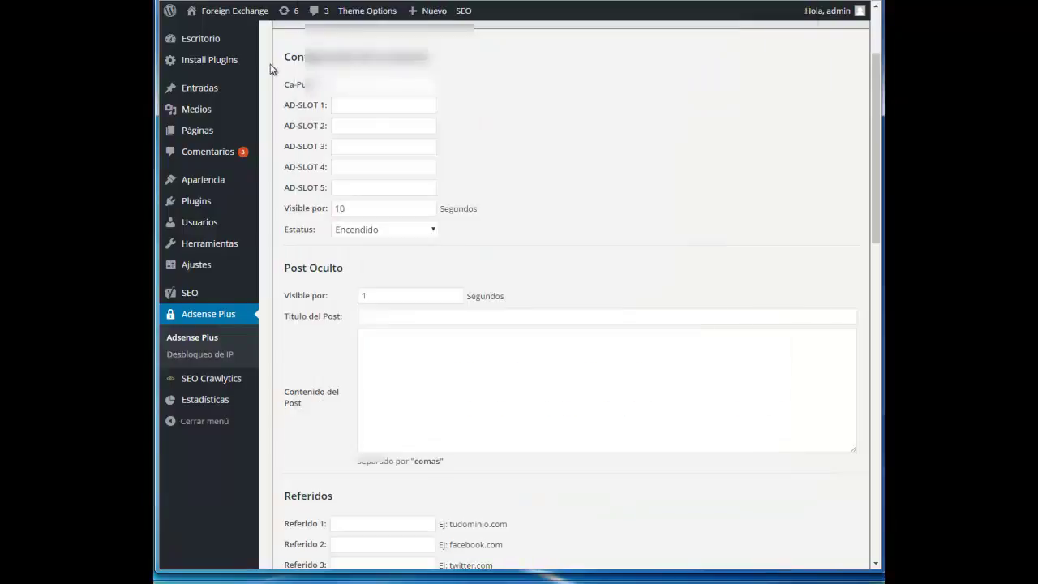
{"action": "left_click", "coordinate": [275, 68]}
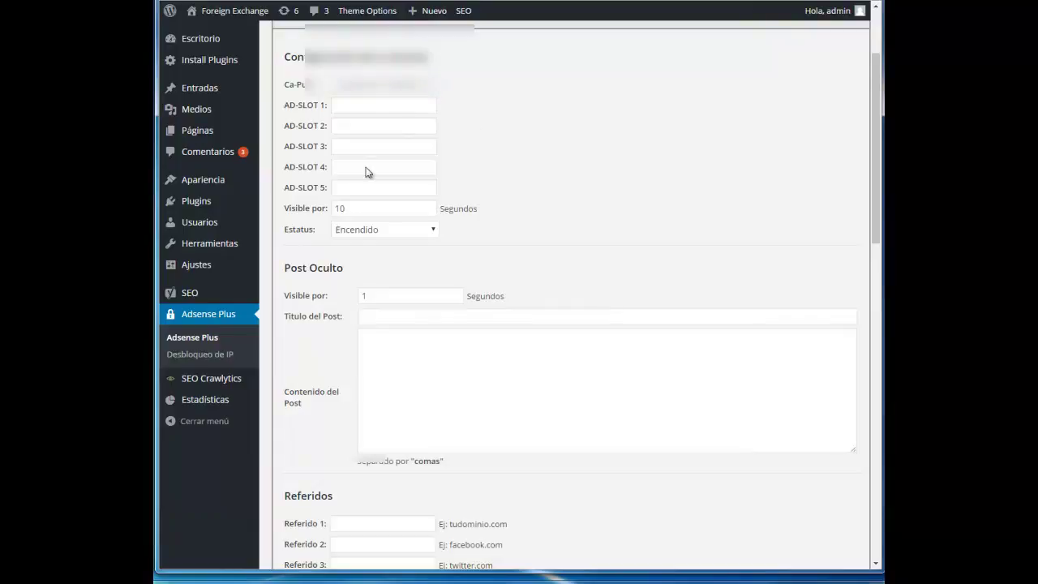
- Copy the first ad slot ID from the notes into AD-SLOT 1, AD-SLOT 3 and AD-SLOT 5
{"action": "key", "text": "alt+Tab"}
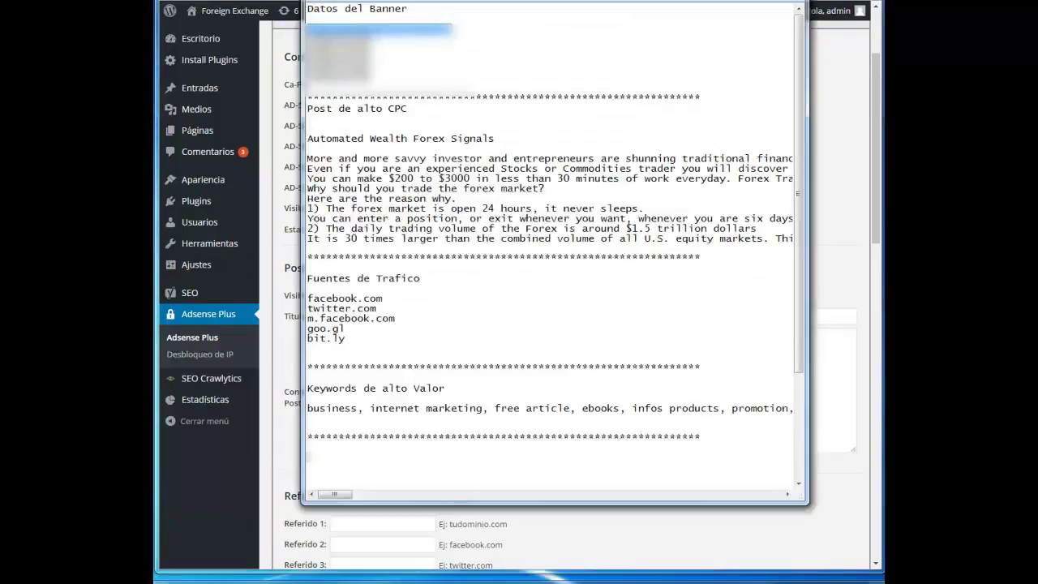
{"action": "double_click", "coordinate": [337, 38]}
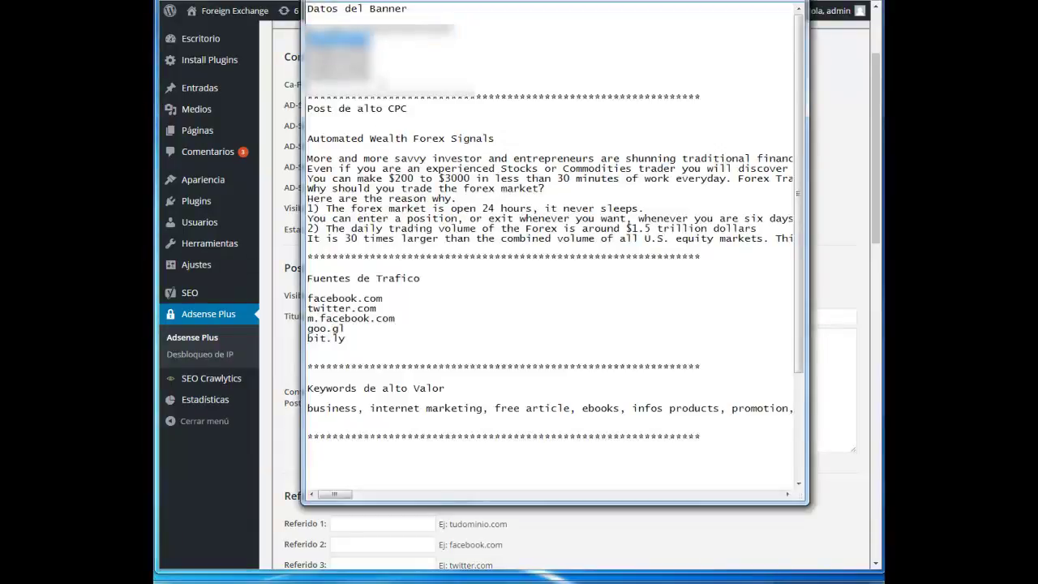
{"action": "left_click", "coordinate": [293, 117]}
{"action": "left_click", "coordinate": [375, 107]}
{"action": "key", "text": "ctrl+v"}
{"action": "left_click", "coordinate": [375, 146]}
{"action": "key", "text": "ctrl+v"}
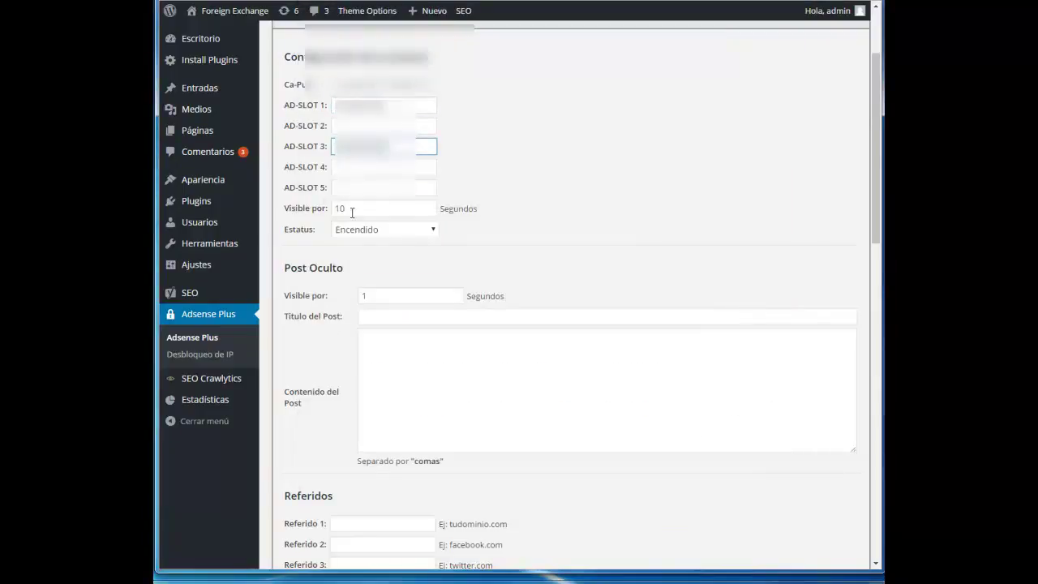
{"action": "left_click", "coordinate": [365, 187]}
{"action": "key", "text": "ctrl+v"}
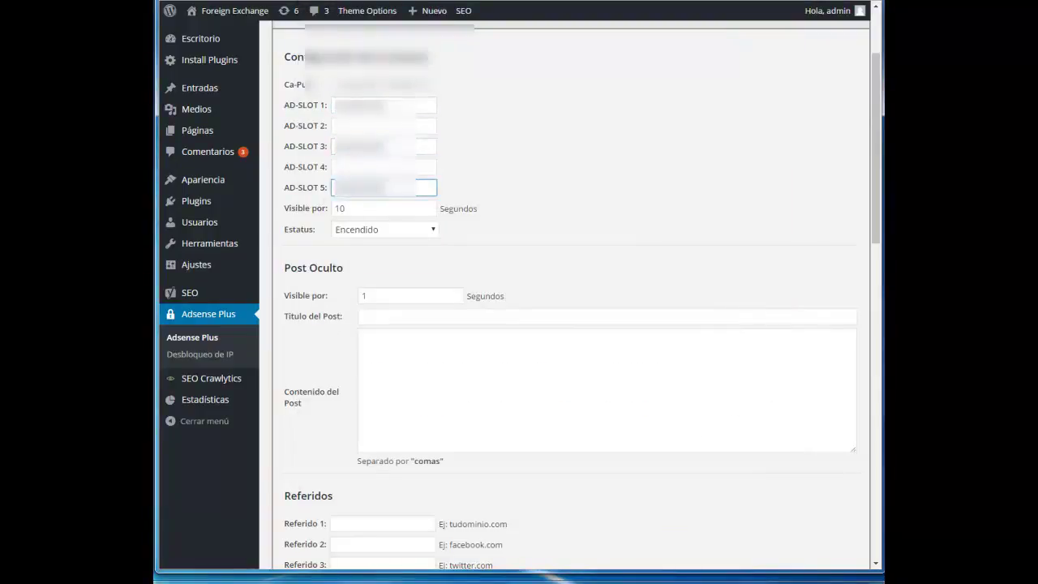
- Copy the second ad slot ID from the notes into AD-SLOT 2 and AD-SLOT 4
{"action": "key", "text": "alt+Tab"}
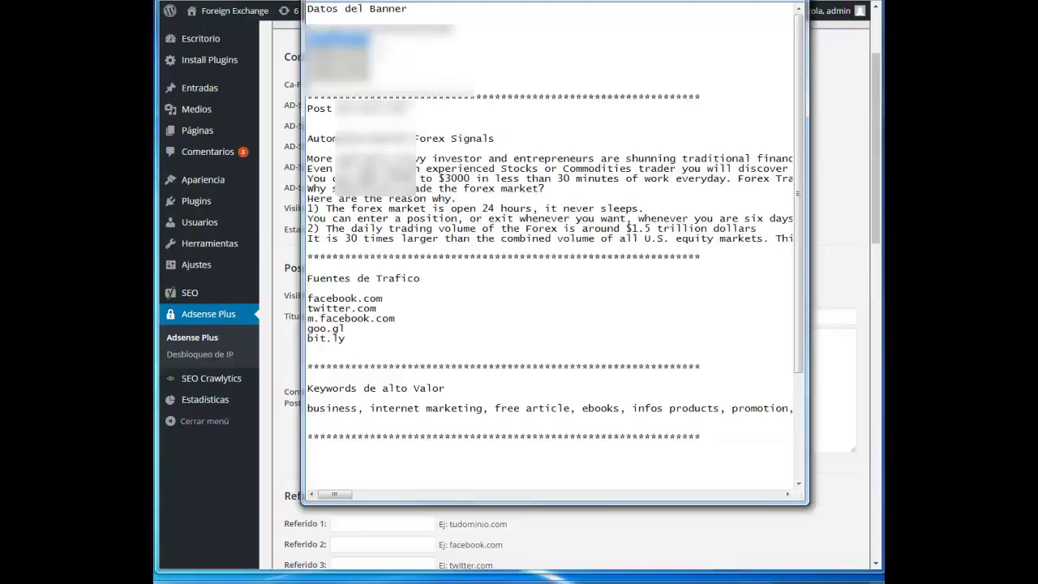
{"action": "double_click", "coordinate": [337, 49]}
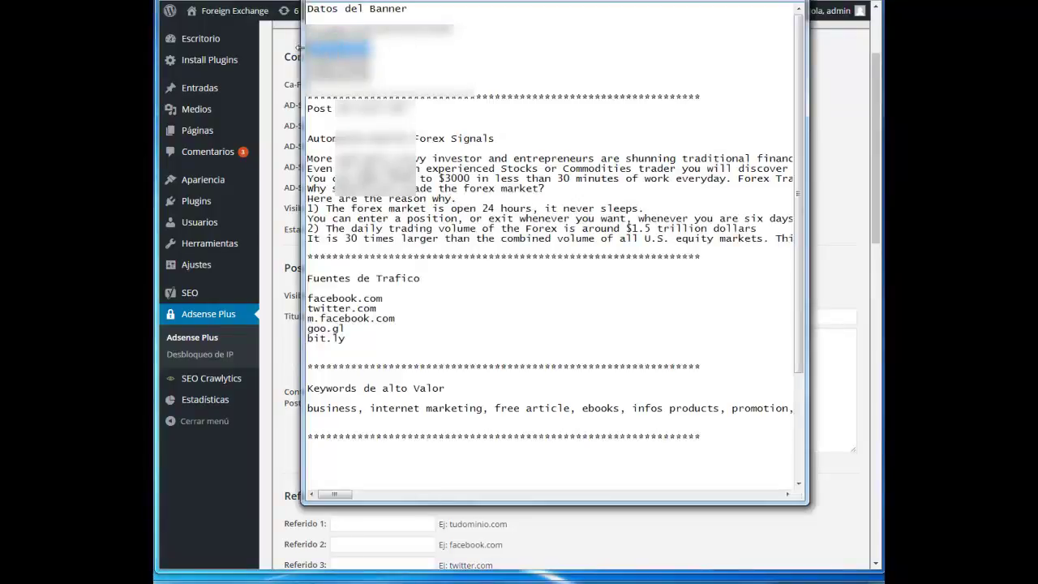
{"action": "key", "text": "alt+Tab"}
{"action": "left_click", "coordinate": [383, 125]}
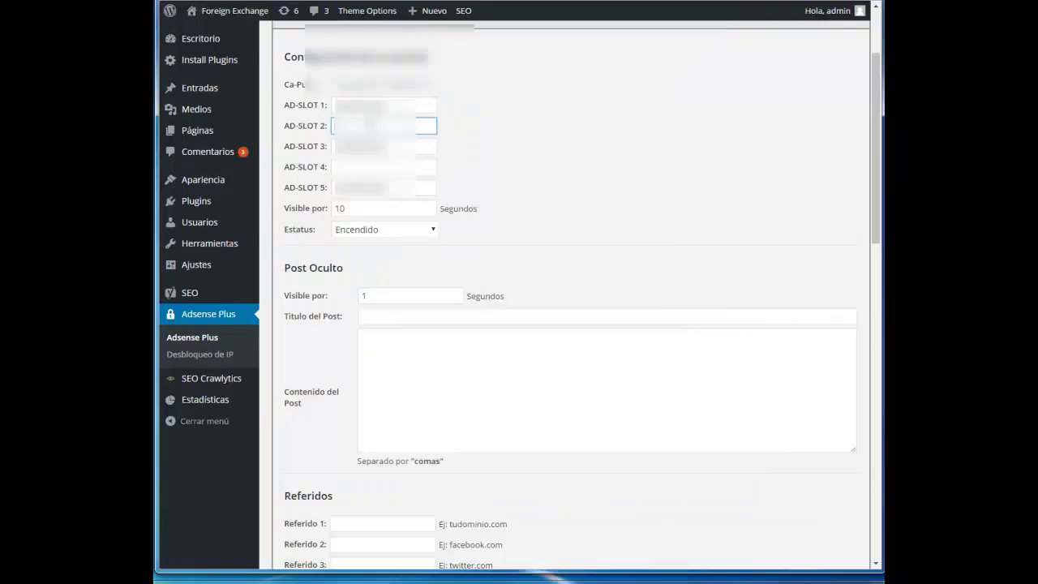
{"action": "key", "text": "ctrl+v"}
{"action": "left_click", "coordinate": [381, 167]}
{"action": "key", "text": "ctrl+v"}
- Examine the ad configuration's slot fields, visible time in seconds and Estatus setting
{"action": "left_click", "coordinate": [574, 206]}
{"action": "scroll", "coordinate": [573, 206], "scroll_direction": "down", "scroll_amount": 1}
{"action": "left_click", "coordinate": [375, 146]}
{"action": "scroll", "coordinate": [381, 150], "scroll_direction": "up", "scroll_amount": 1}
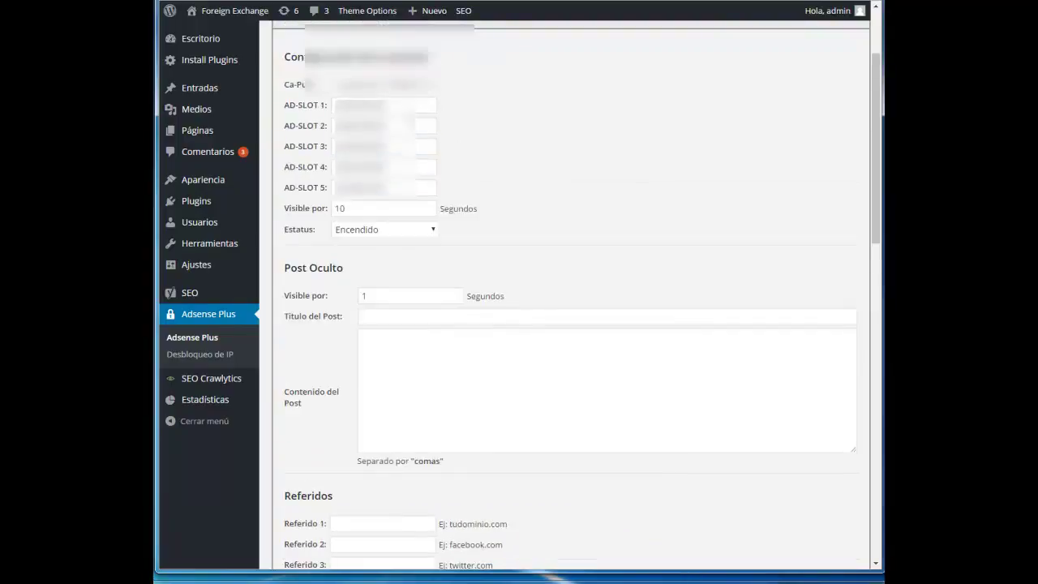
{"action": "left_click", "coordinate": [374, 210]}
{"action": "left_click", "coordinate": [615, 170]}
{"action": "scroll", "coordinate": [616, 171], "scroll_direction": "down", "scroll_amount": 1}
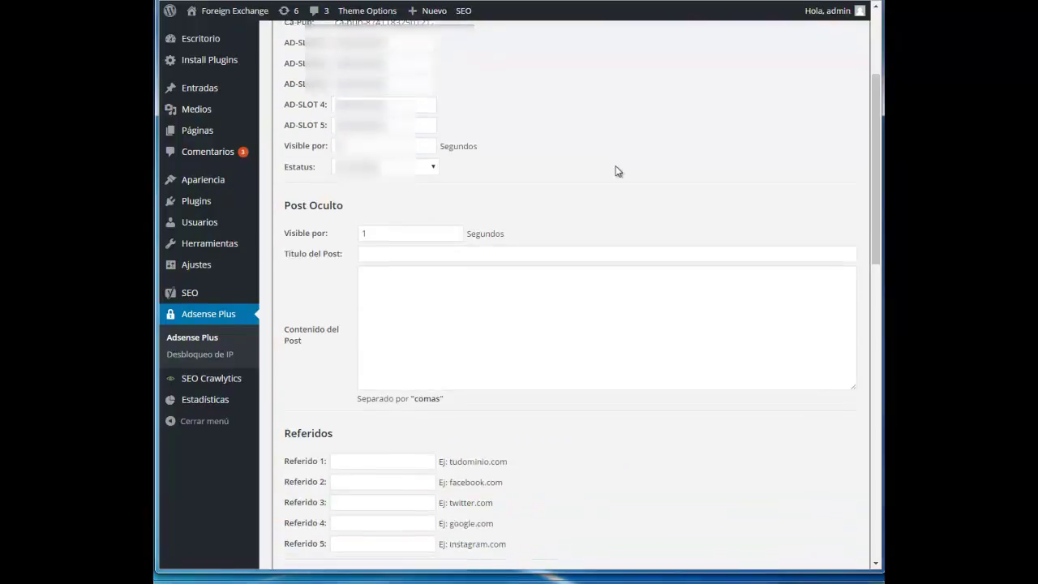
{"action": "scroll", "coordinate": [591, 148], "scroll_direction": "down", "scroll_amount": 1}
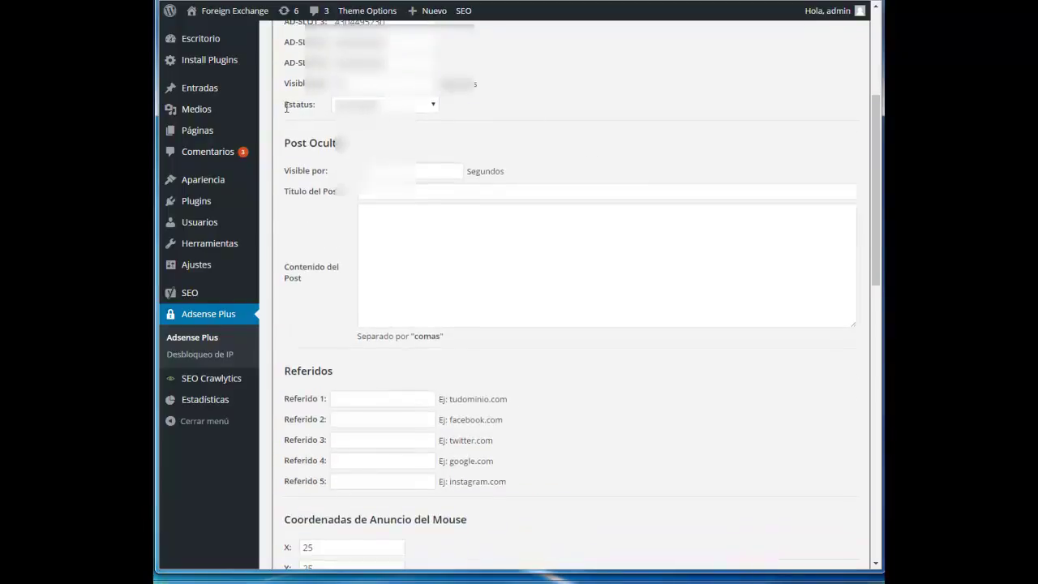
{"action": "left_click_drag", "start_coordinate": [287, 106], "coordinate": [317, 104]}
{"action": "left_click", "coordinate": [557, 107]}
- Give the hidden post the title "Automated Wealth Forex Signals" and paste the high-CPC article from the notes as its content
{"action": "scroll", "coordinate": [559, 108], "scroll_direction": "down", "scroll_amount": 1}
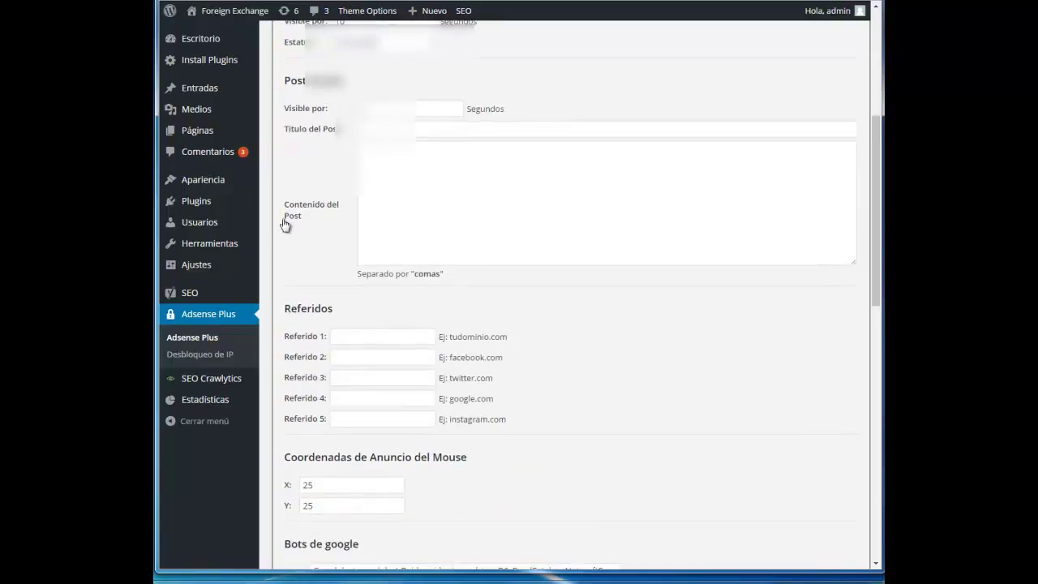
{"action": "left_click", "coordinate": [381, 128]}
{"action": "type", "text": "Wealth Forex Signals"}
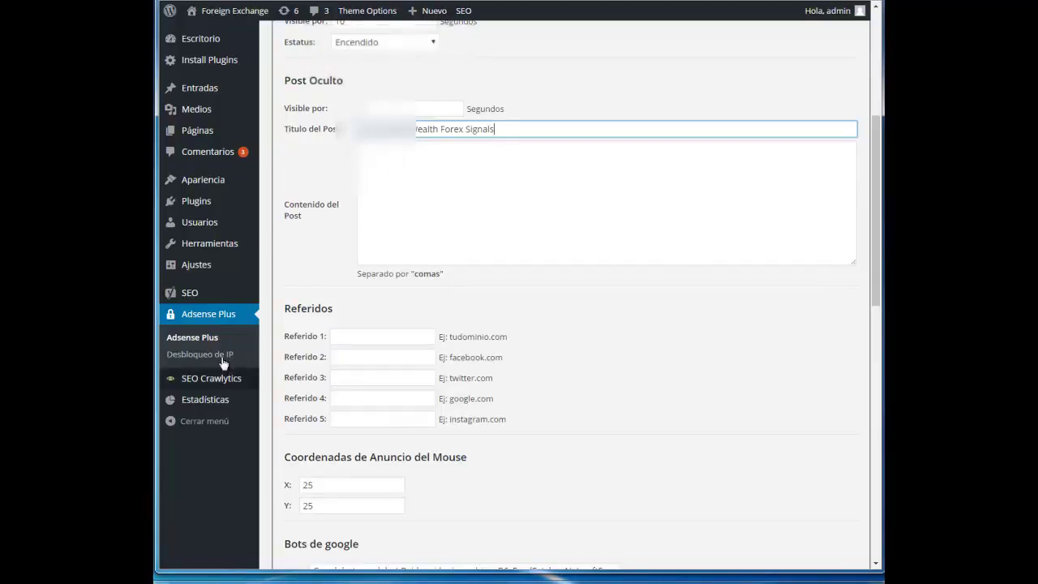
{"action": "left_click", "coordinate": [549, 210]}
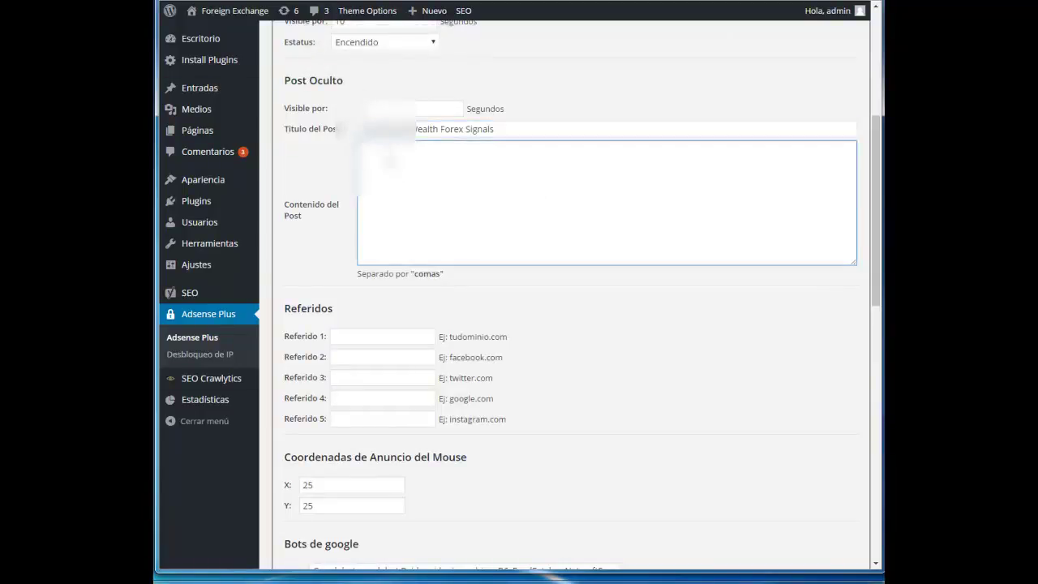
{"action": "key", "text": "ctrl+v"}
- Fill Referido 1 to 5 with facebook.com, twitter.com, m.facebook.com, goo.gl and bit.ly
{"action": "scroll", "coordinate": [487, 280], "scroll_direction": "down", "scroll_amount": 2}
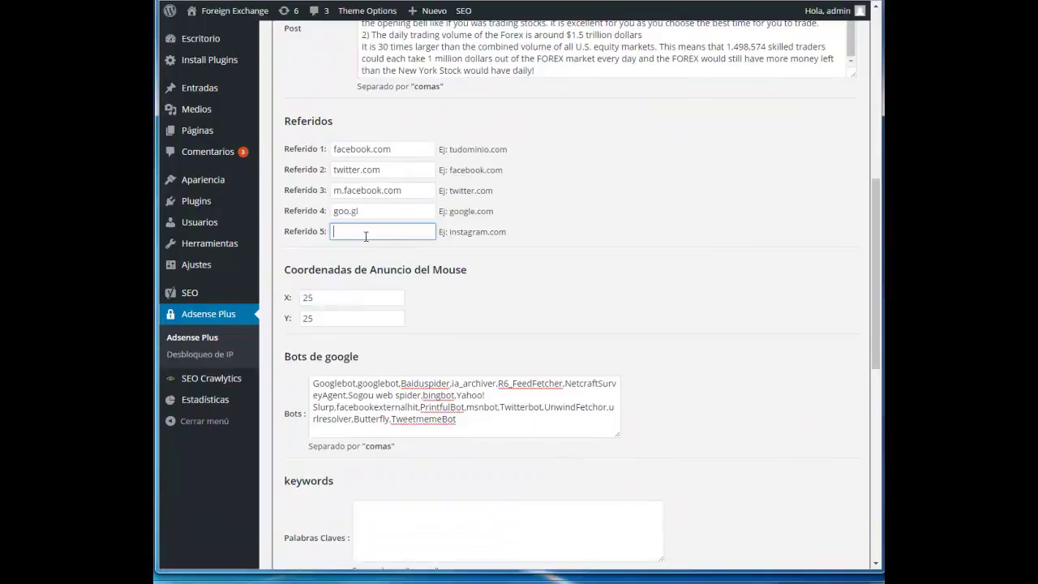
{"action": "type", "text": "bit.ly"}
{"action": "left_click", "coordinate": [523, 276]}
- Add BotNew, separated by a comma, to the end of the Google bots list
{"action": "scroll", "coordinate": [519, 280], "scroll_direction": "down", "scroll_amount": 1}
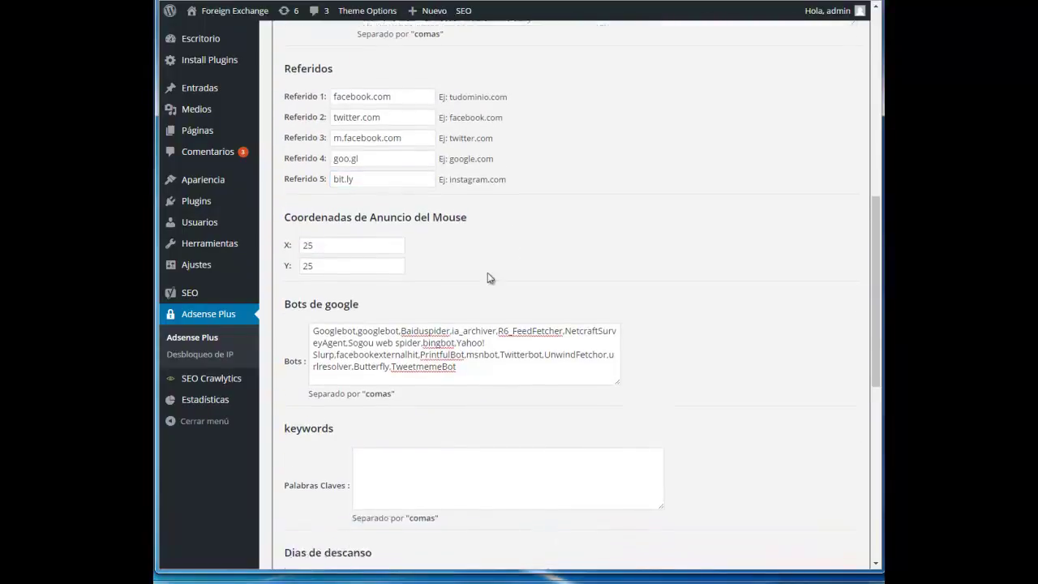
{"action": "left_click_drag", "start_coordinate": [284, 208], "coordinate": [406, 258]}
{"action": "left_click", "coordinate": [506, 214]}
{"action": "scroll", "coordinate": [506, 211], "scroll_direction": "down", "scroll_amount": 2}
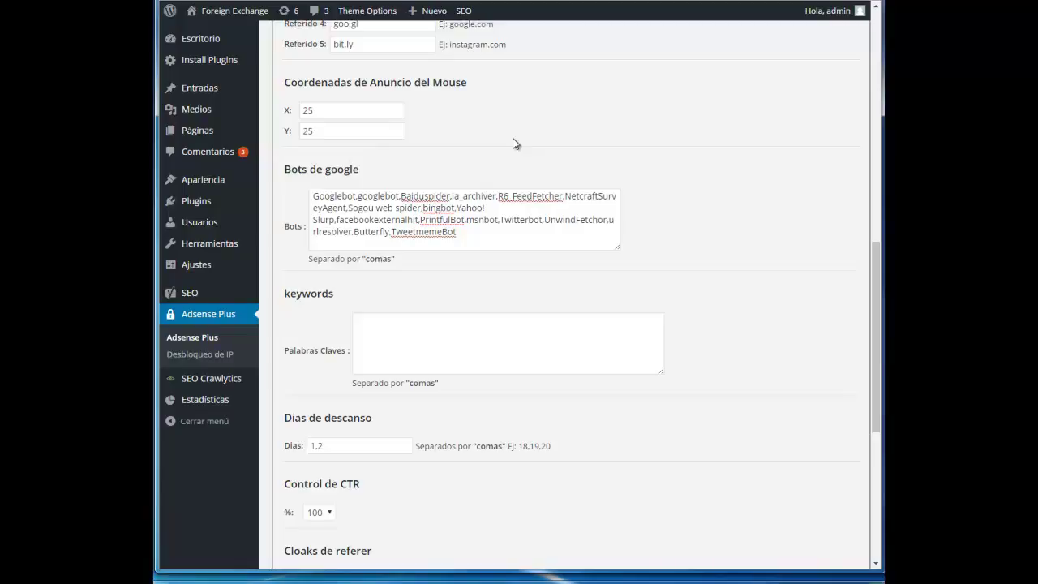
{"action": "scroll", "coordinate": [650, 179], "scroll_direction": "down", "scroll_amount": 1}
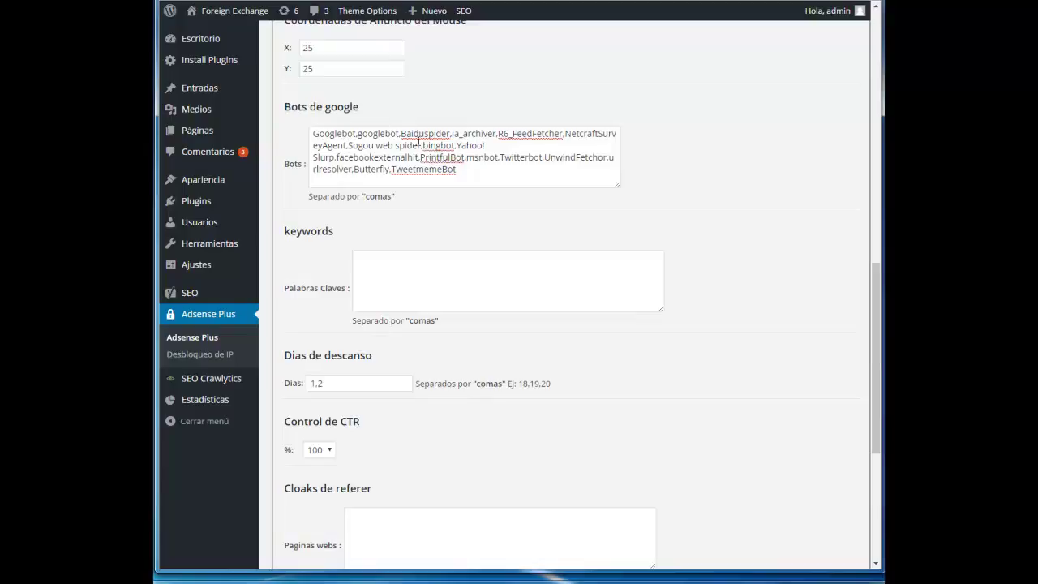
{"action": "left_click", "coordinate": [464, 172]}
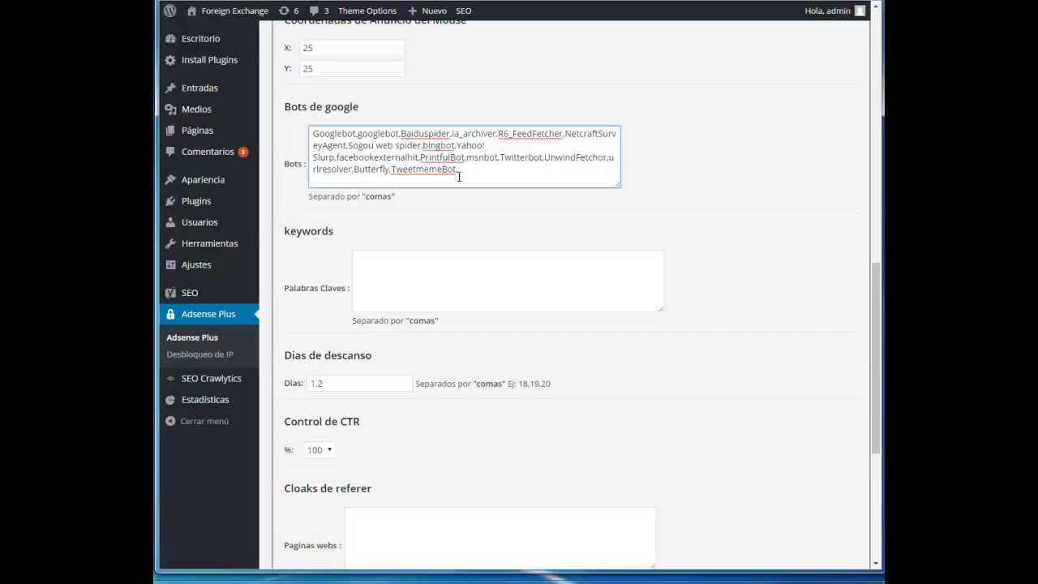
{"action": "type", "text": "BotNew"}
- Paste the high-value keyword list into Palabras Claves and separate the joined entries "online business" and "business" with a comma
{"action": "scroll", "coordinate": [447, 291], "scroll_direction": "down", "scroll_amount": 1}
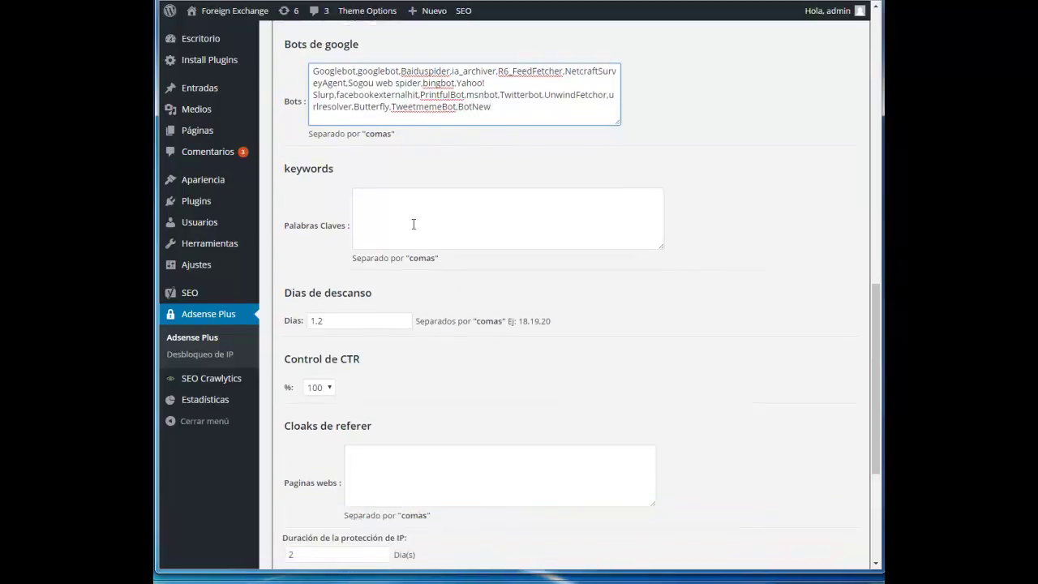
{"action": "left_click", "coordinate": [382, 200]}
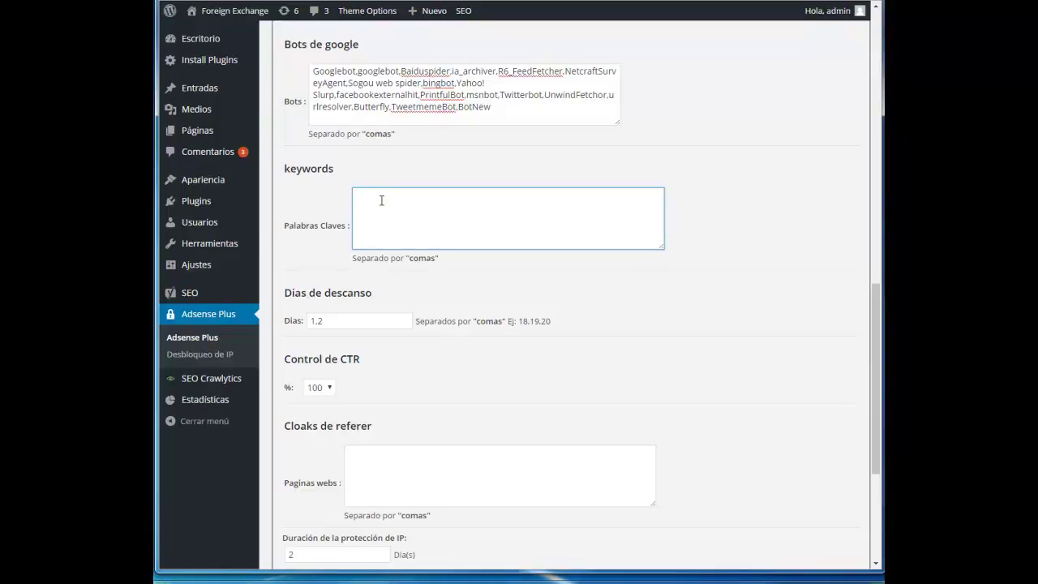
{"action": "key", "text": "ctrl+v"}
{"action": "scroll", "coordinate": [464, 219], "scroll_direction": "down", "scroll_amount": 2}
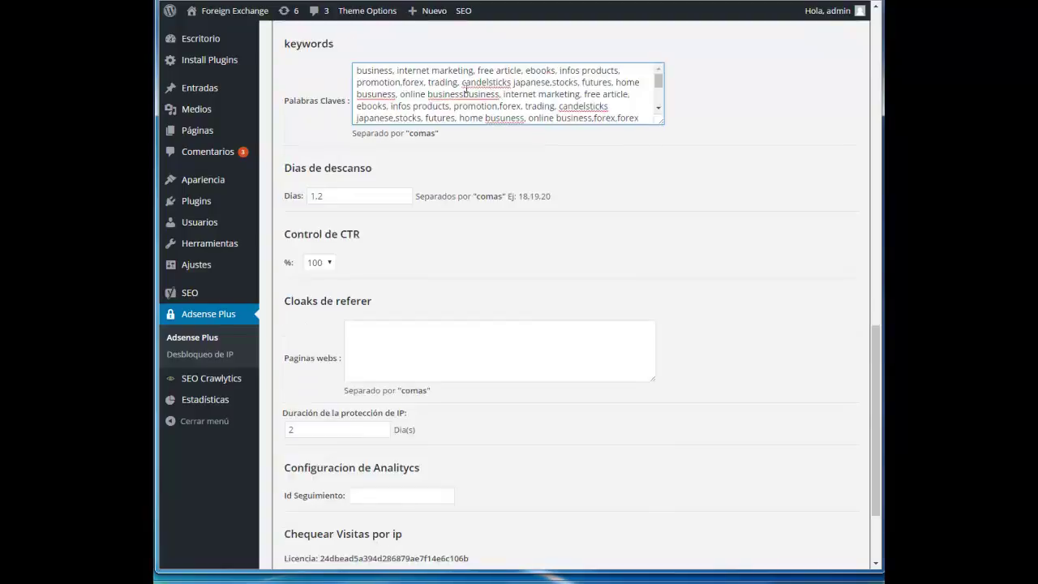
{"action": "type", "text": ","}
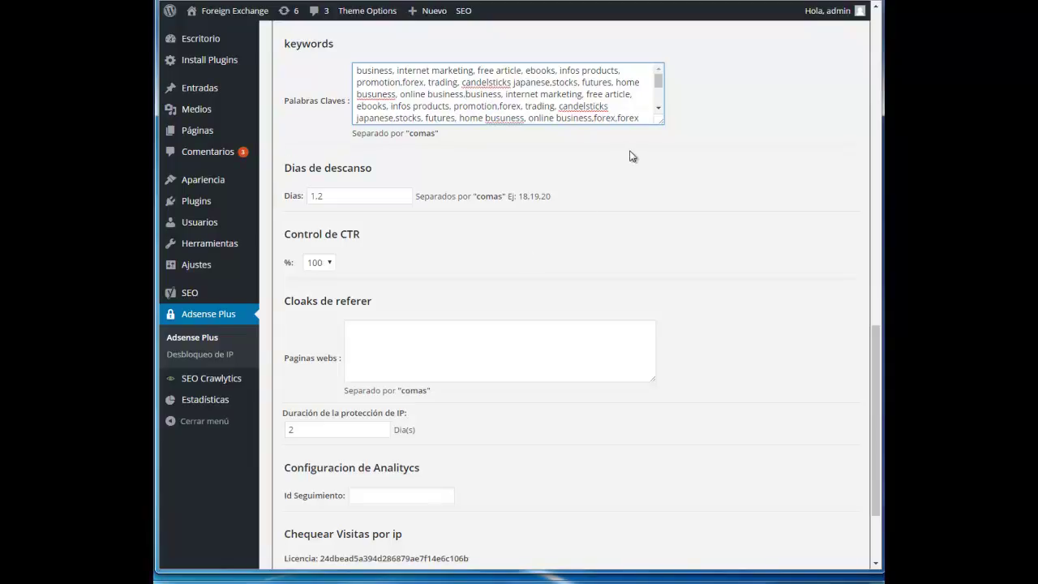
- Set the Control de CTR percentage to 100
{"action": "scroll", "coordinate": [612, 187], "scroll_direction": "down", "scroll_amount": 1}
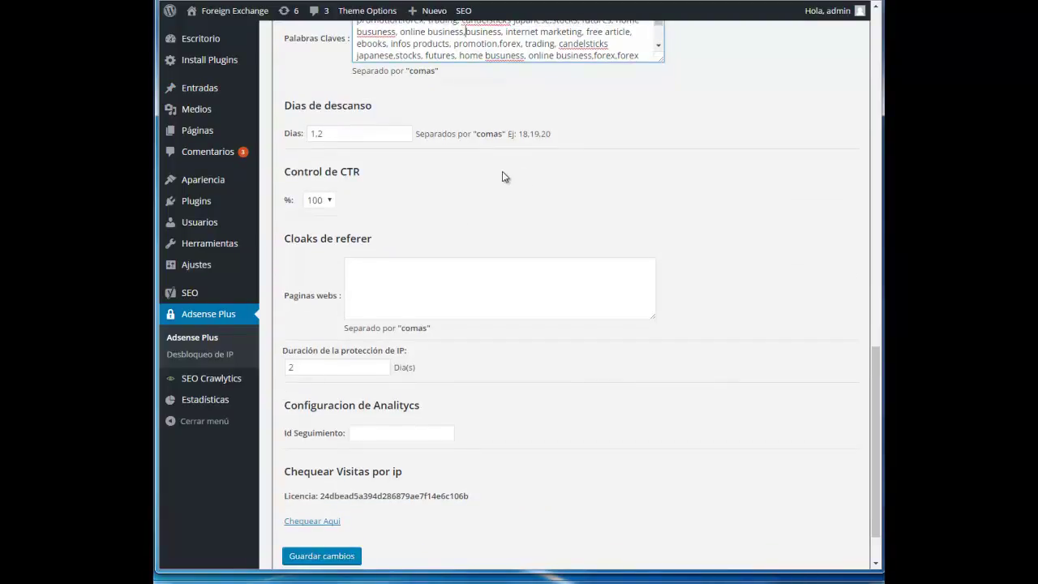
{"action": "left_click", "coordinate": [390, 136]}
{"action": "left_click", "coordinate": [541, 239]}
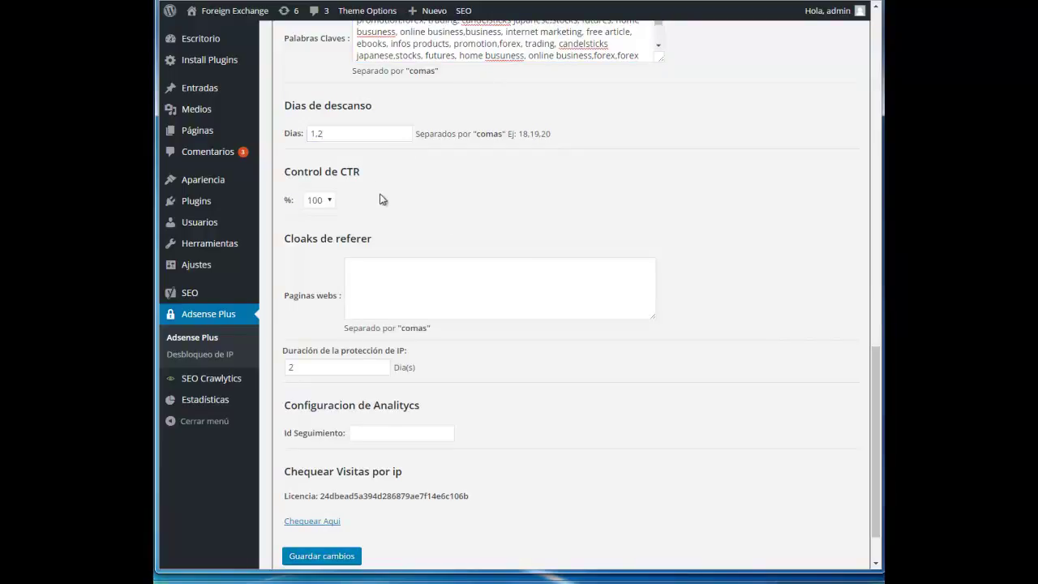
{"action": "scroll", "coordinate": [390, 202], "scroll_direction": "down", "scroll_amount": 1}
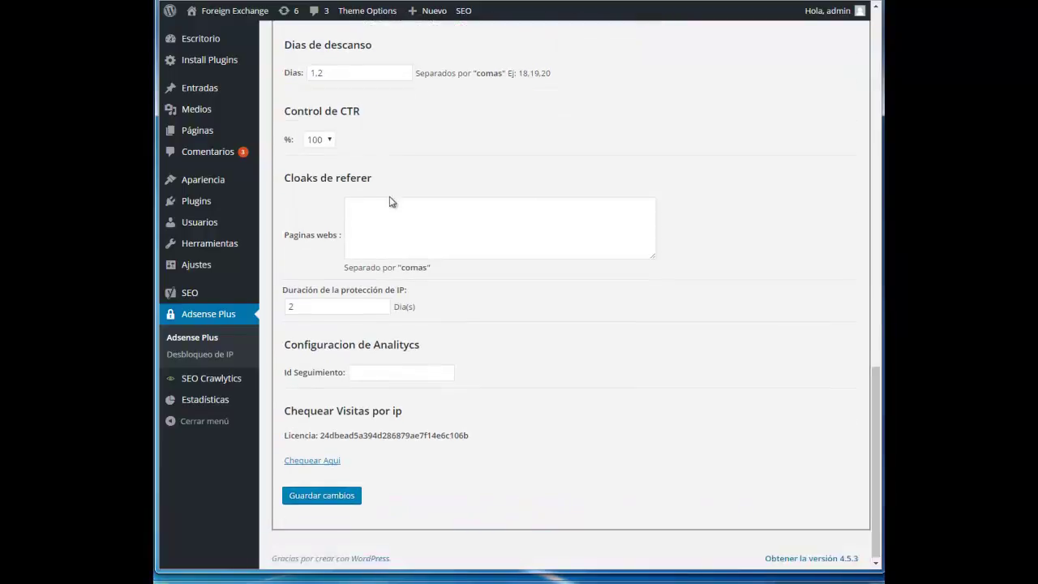
{"action": "left_click", "coordinate": [328, 139]}
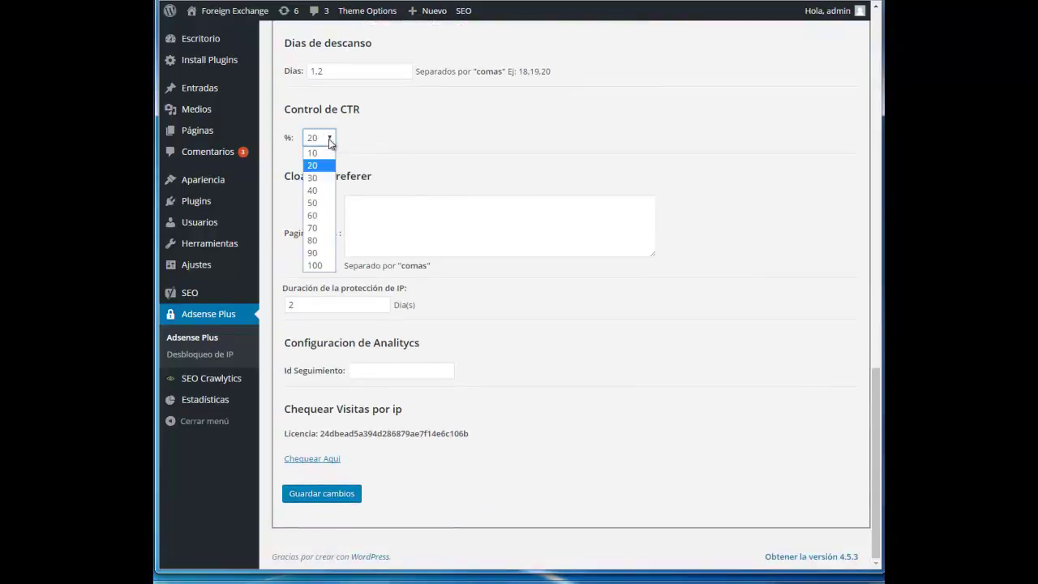
{"action": "left_click", "coordinate": [321, 266]}
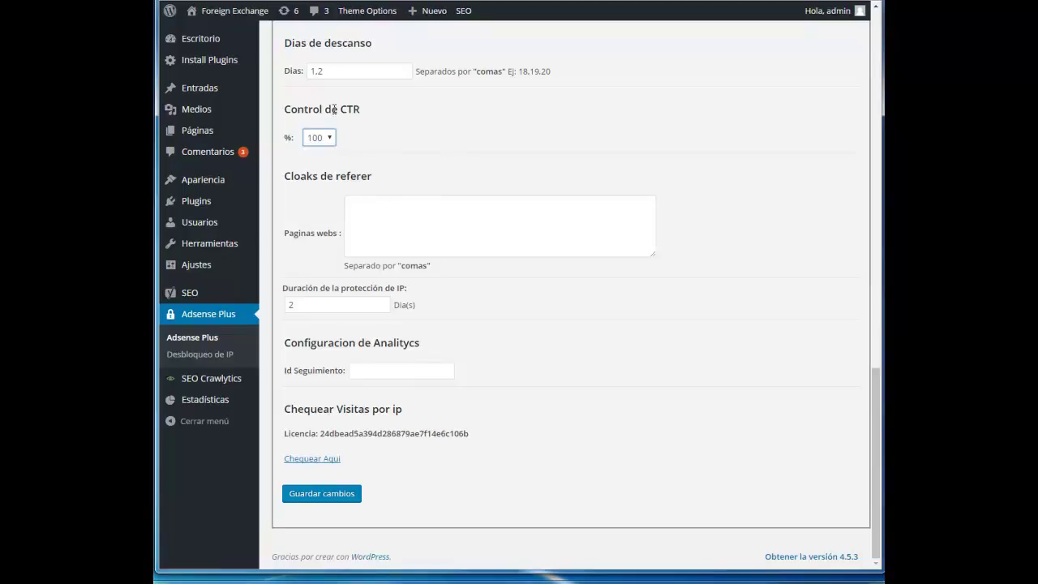
- Paste the comma-separated list of website addresses into Paginas webs under Cloaks de referer
{"action": "left_click", "coordinate": [309, 206]}
{"action": "left_click", "coordinate": [375, 216]}
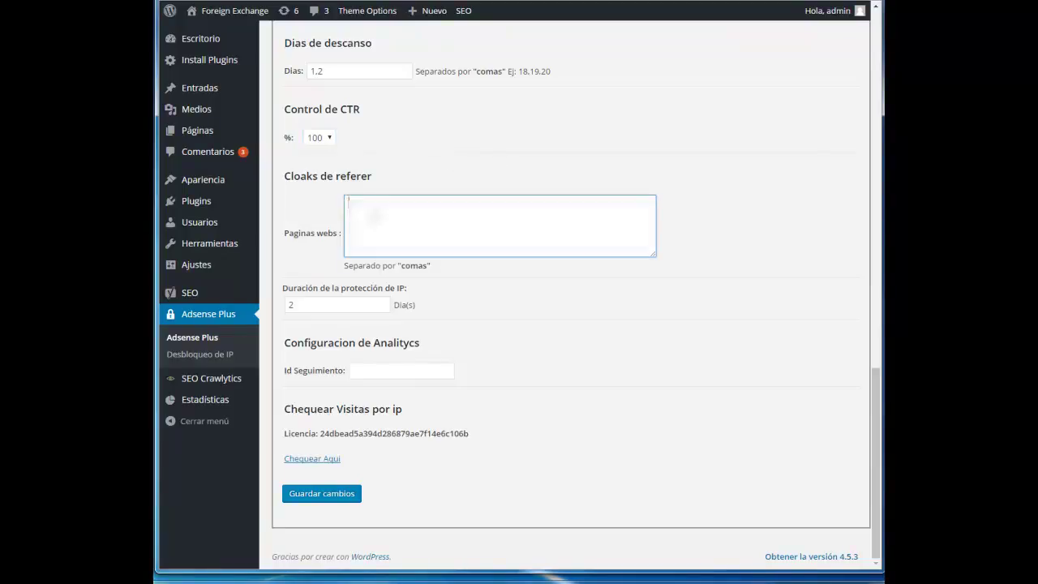
{"action": "key", "text": "ctrl+v"}
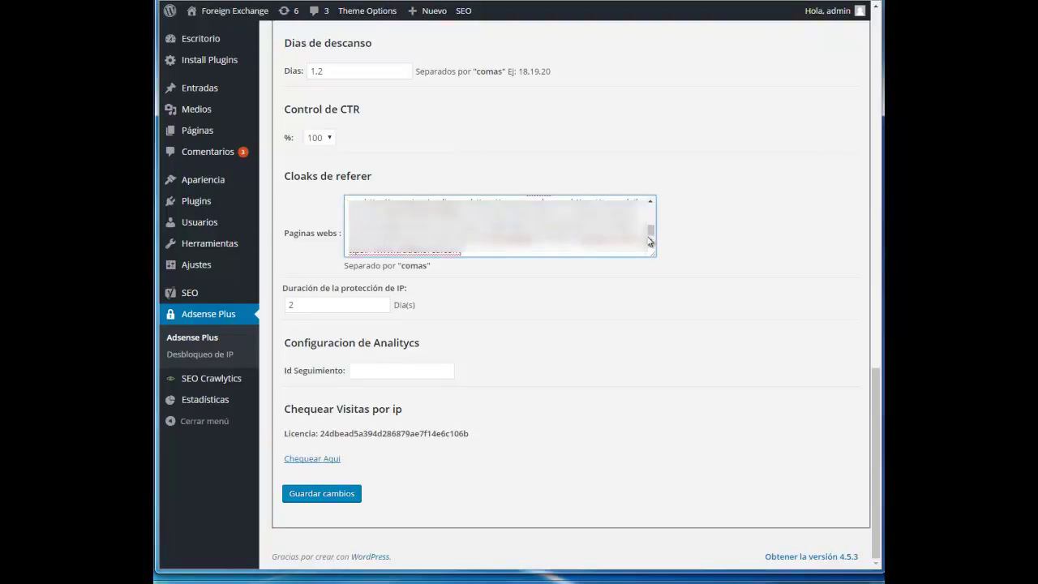
{"action": "left_click_drag", "start_coordinate": [650, 233], "coordinate": [652, 210]}
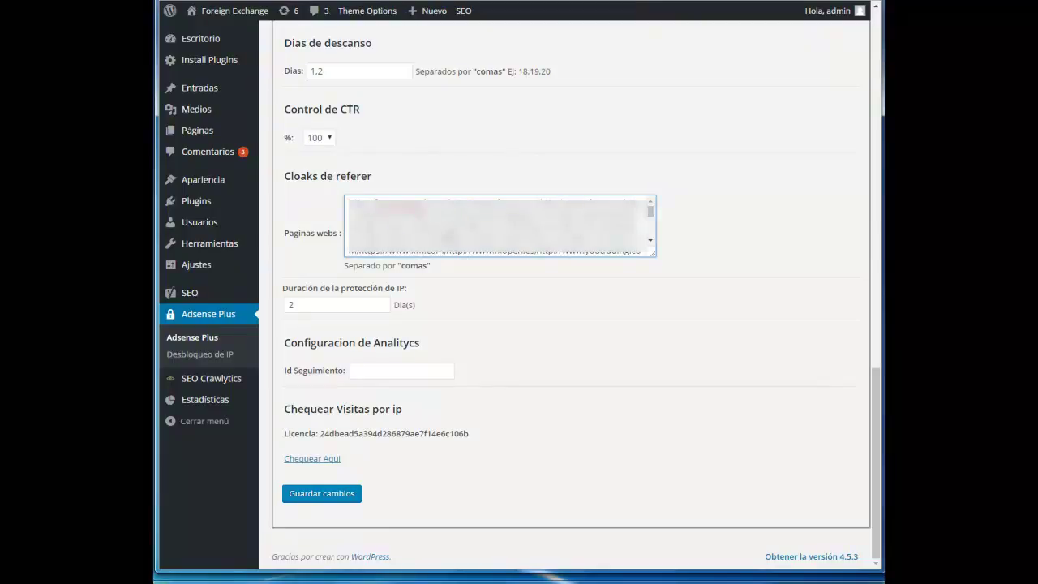
{"action": "left_click", "coordinate": [567, 305]}
{"action": "left_click", "coordinate": [482, 256]}
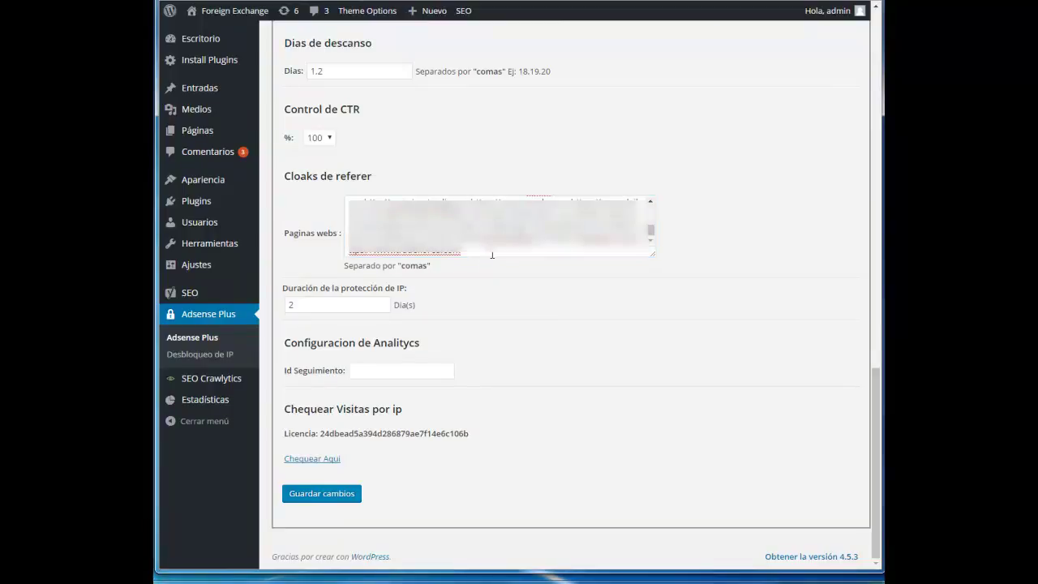
- Enter the Analytics tracking ID in Id Seguimiento and save the plugin settings
{"action": "left_click", "coordinate": [312, 304]}
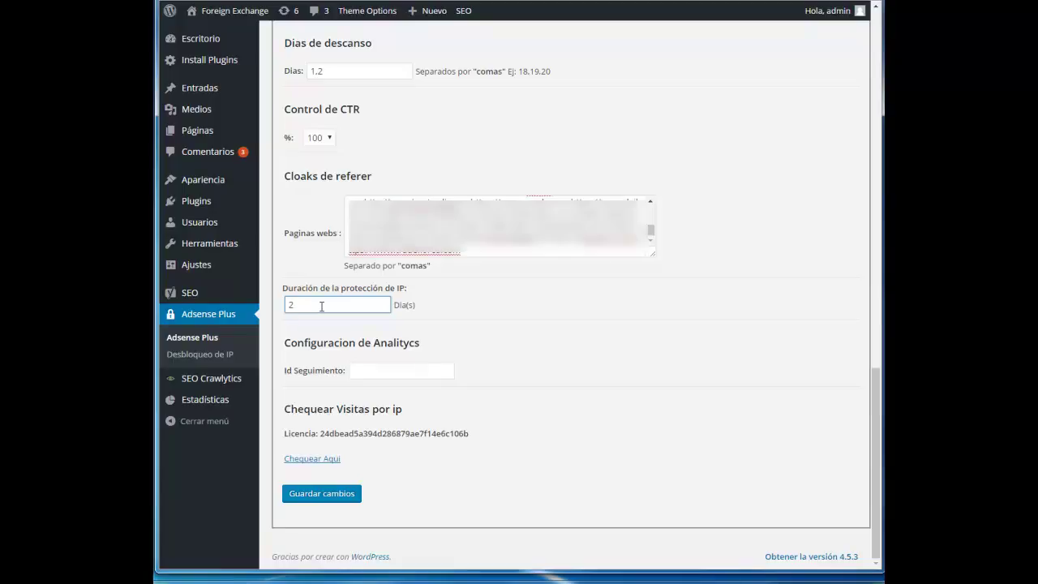
{"action": "key", "text": "Tab"}
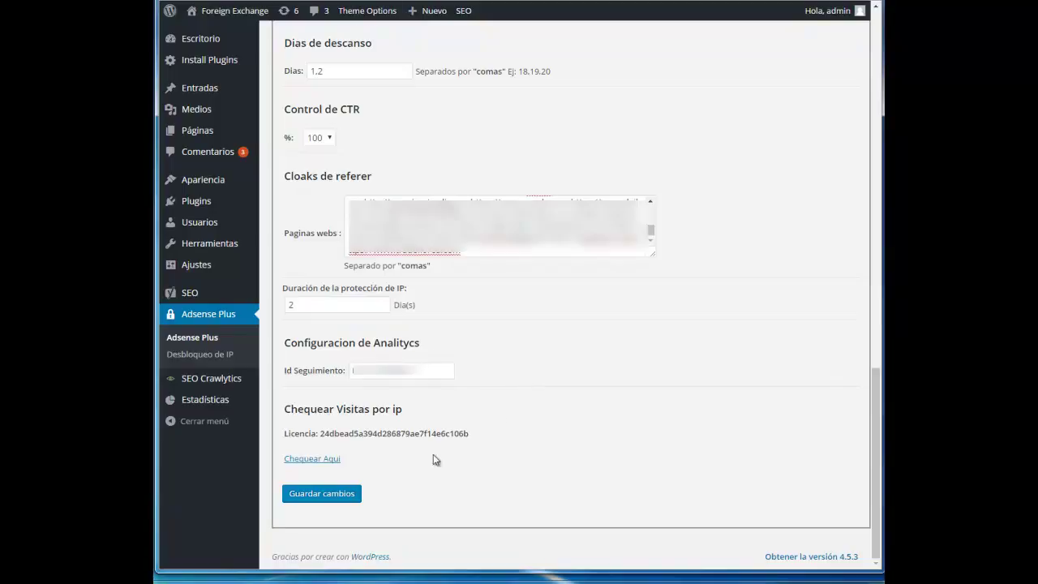
{"action": "left_click", "coordinate": [323, 494]}
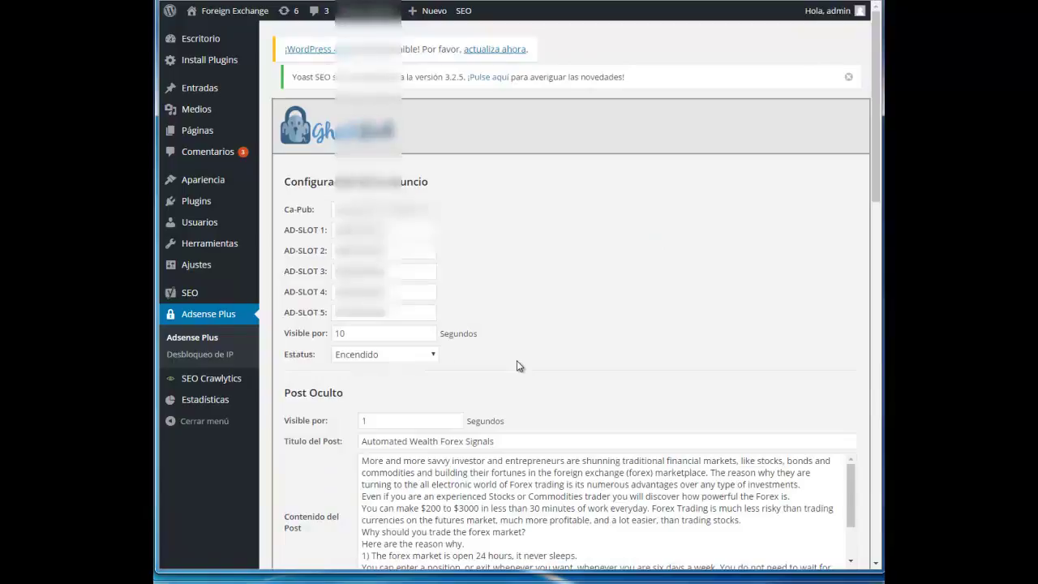
{"action": "scroll", "coordinate": [517, 364], "scroll_direction": "down", "scroll_amount": 5}
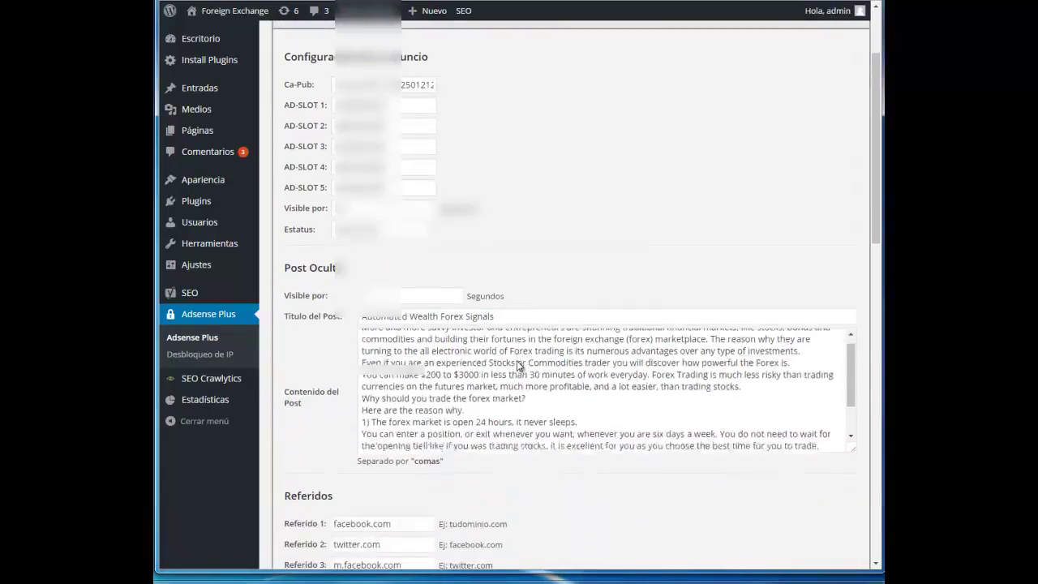
{"action": "scroll", "coordinate": [562, 440], "scroll_direction": "down", "scroll_amount": 6}
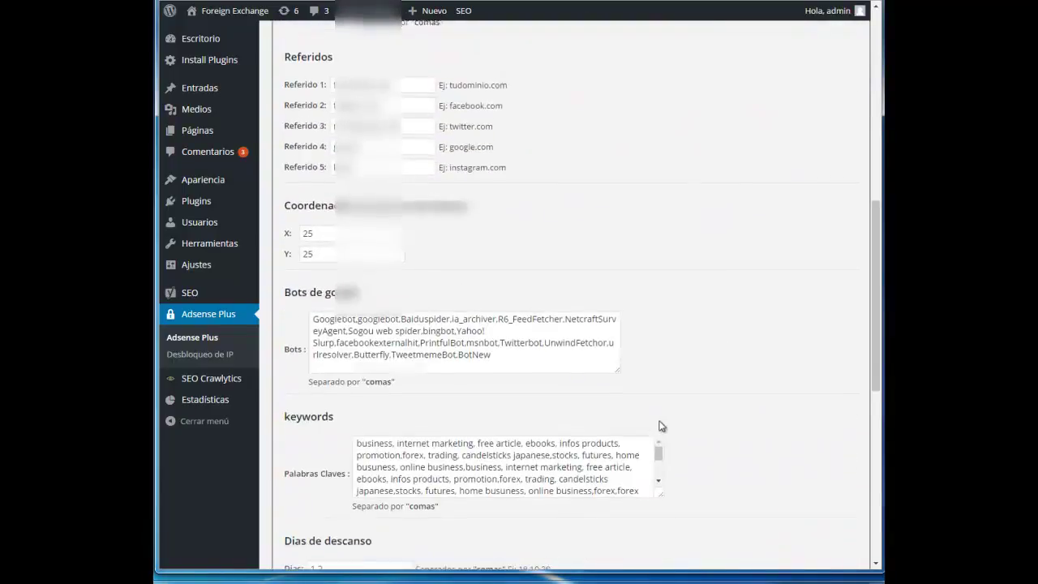
{"action": "scroll", "coordinate": [728, 441], "scroll_direction": "down", "scroll_amount": 3}
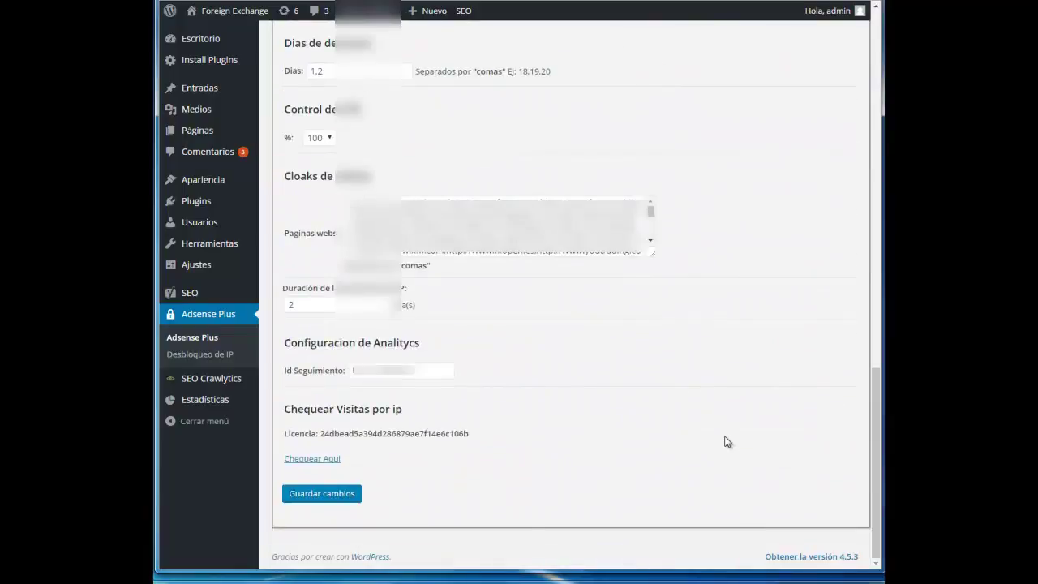